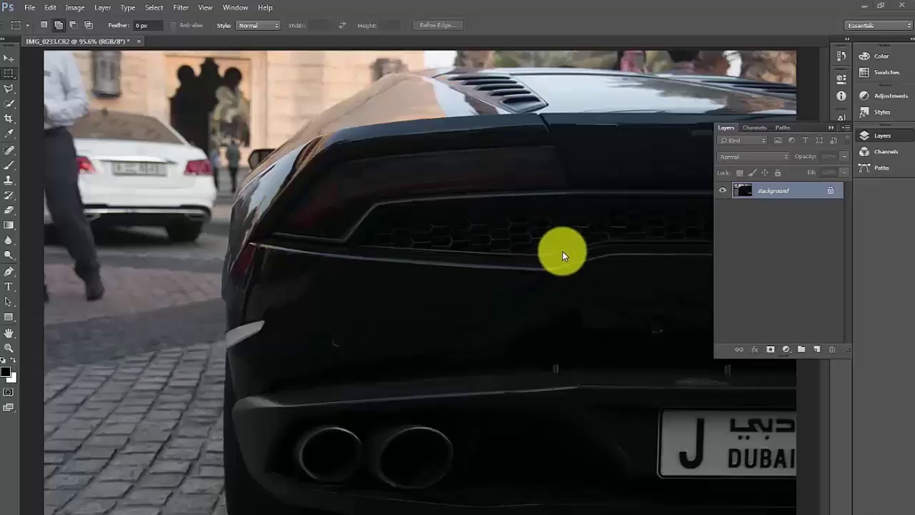
Duplicate the Background layer twice and hide the two lower layers, leaving only the topmost copy visible.
click(831, 131)
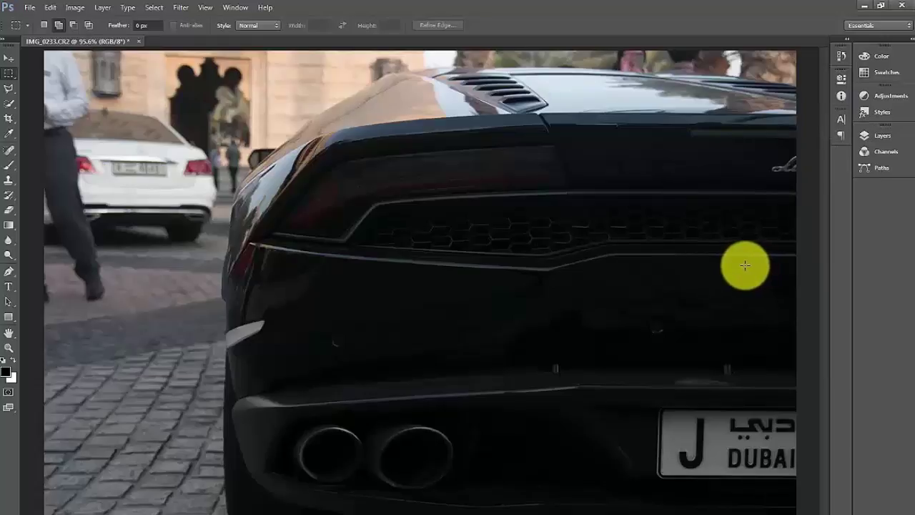
key(F7)
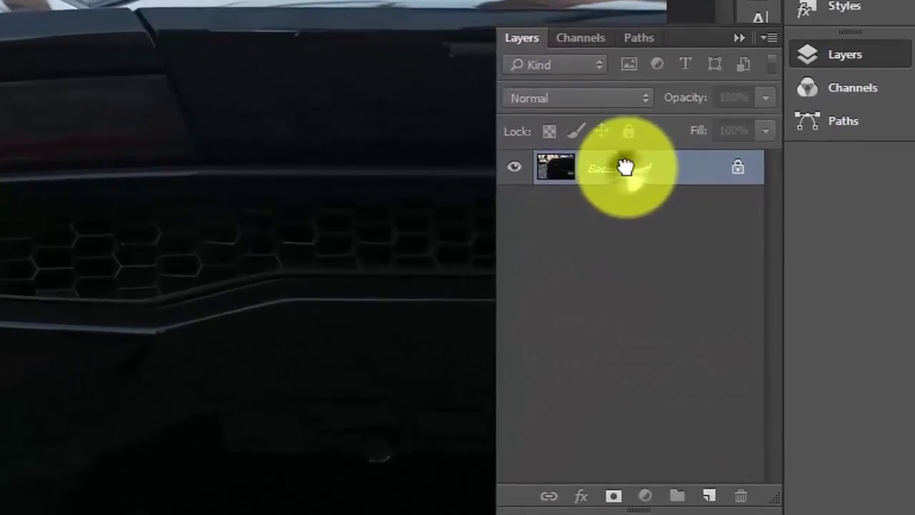
drag(755, 187, 784, 321)
drag(675, 409, 707, 494)
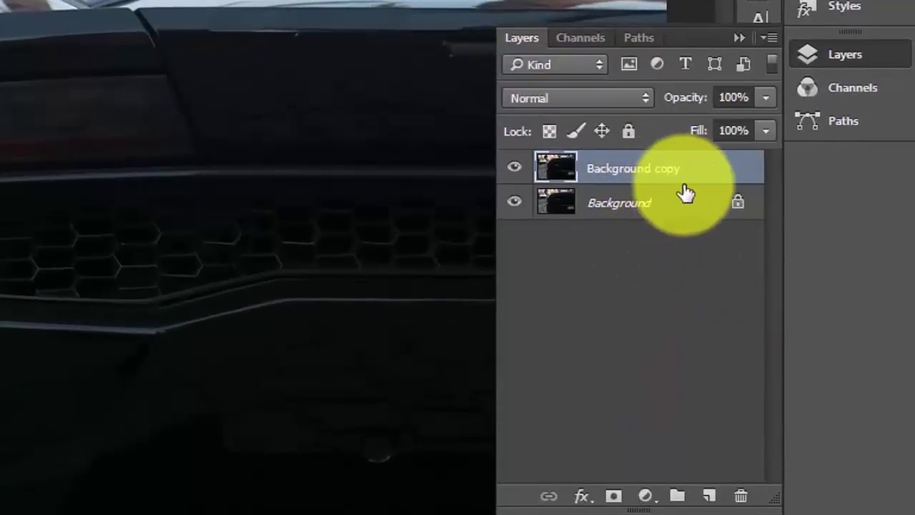
key(ctrl+j)
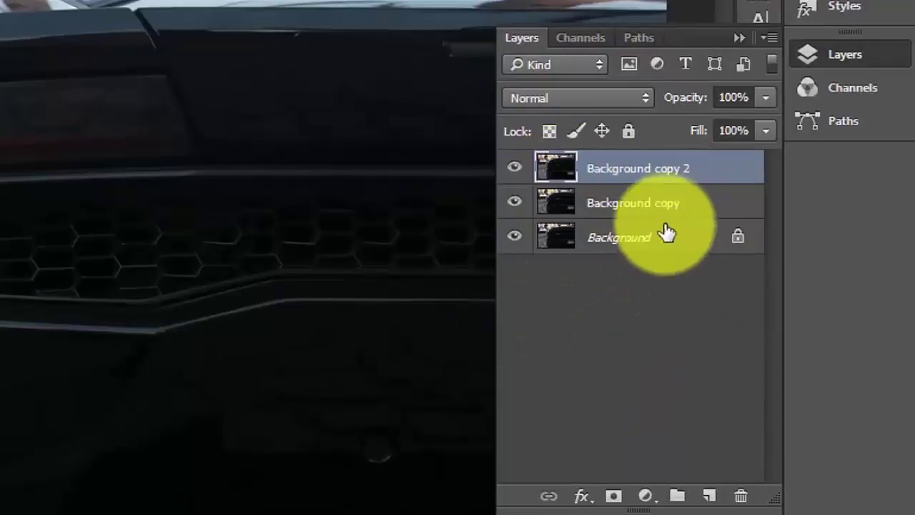
drag(653, 205, 703, 187)
click(600, 169)
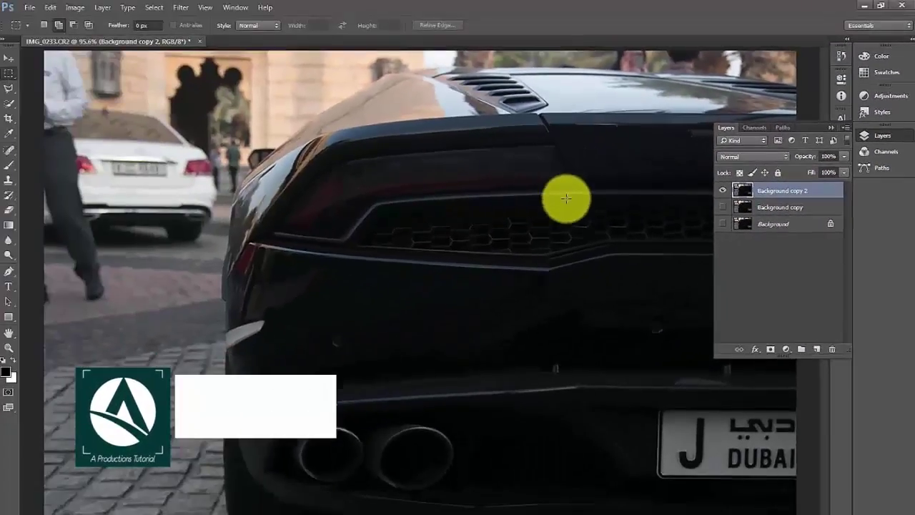
Load the saved CAR channel as a new selection.
right_click(560, 232)
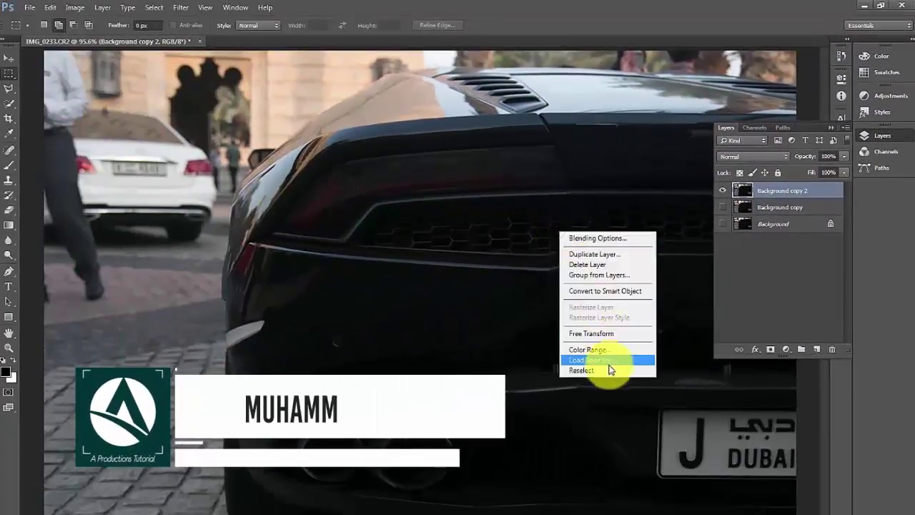
click(612, 364)
click(447, 188)
click(415, 215)
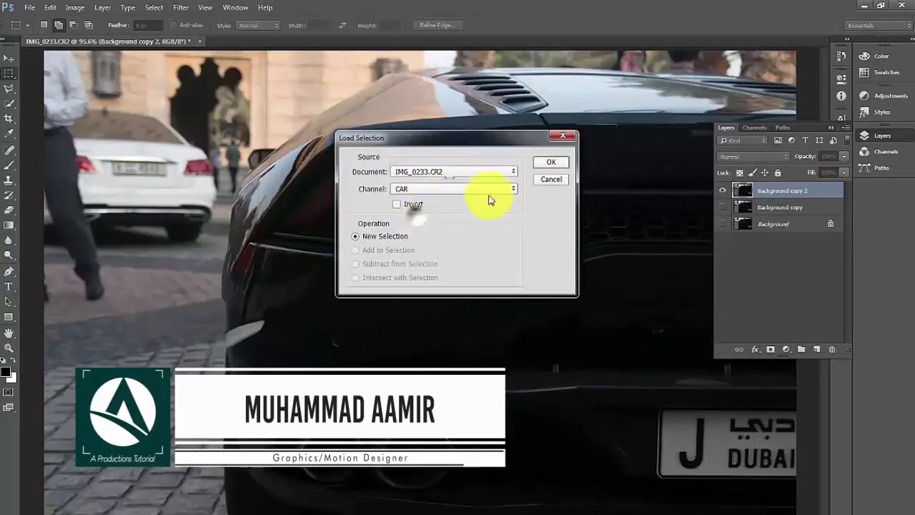
click(550, 163)
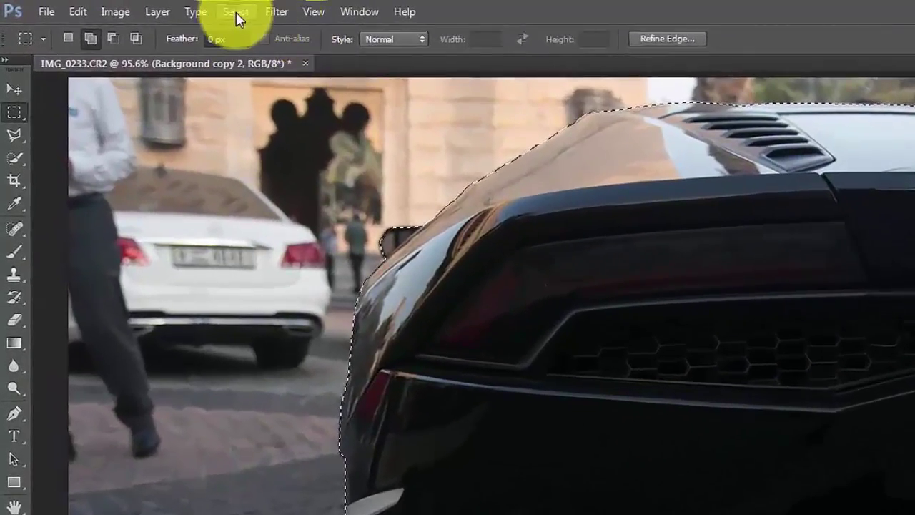
Contract the car selection by 1 pixel and apply it as a layer mask on Background copy 2.
click(197, 10)
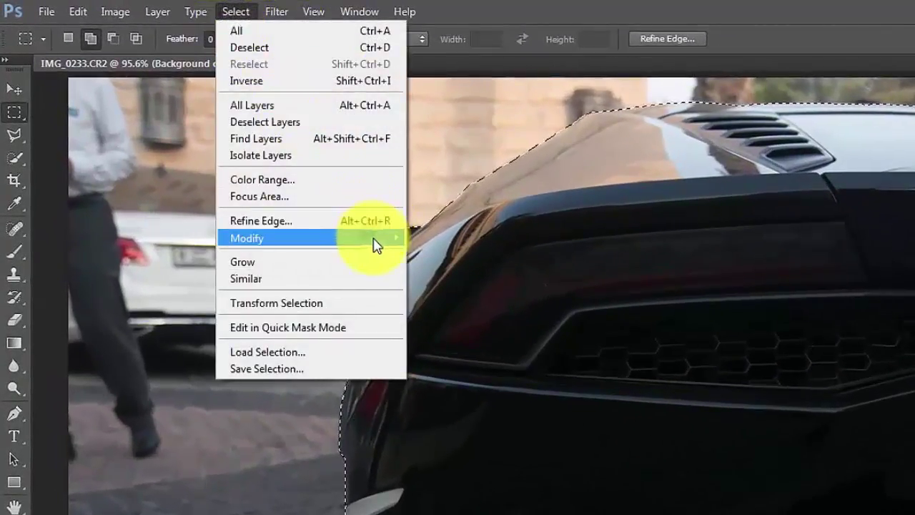
mouse_move(379, 238)
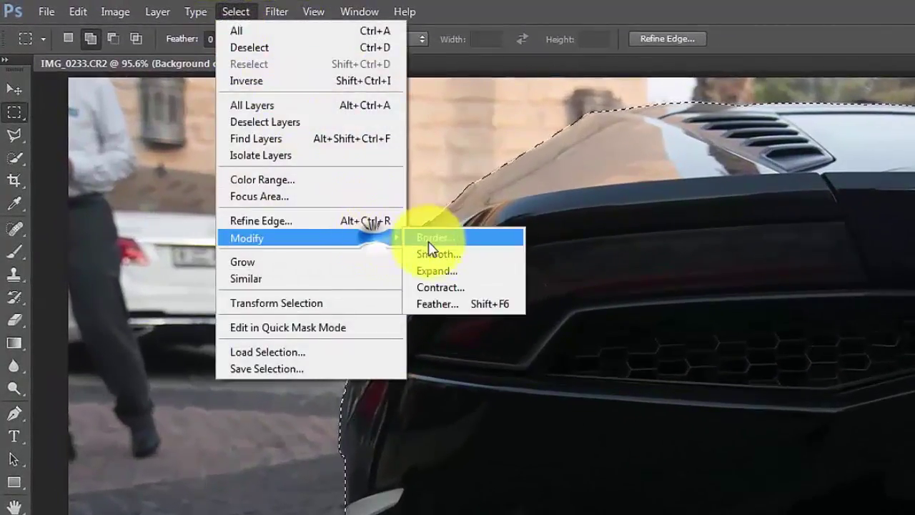
click(458, 287)
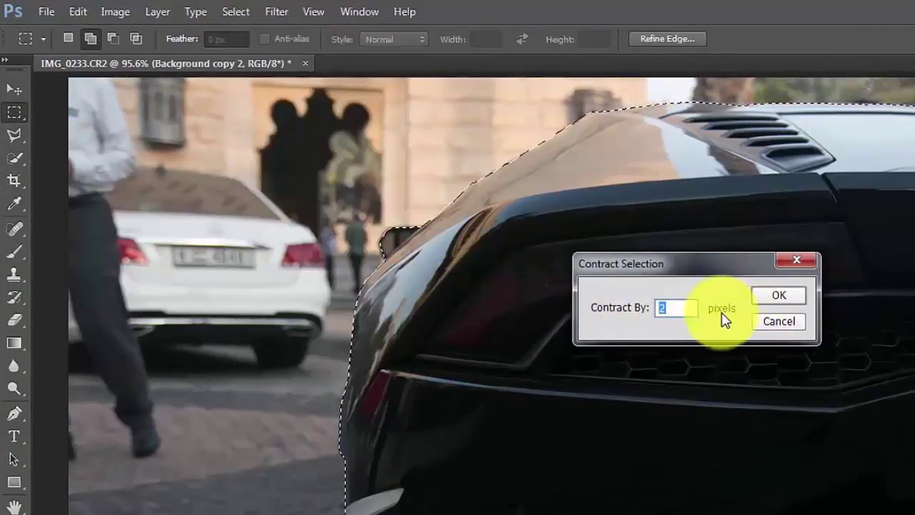
text(1)
click(777, 295)
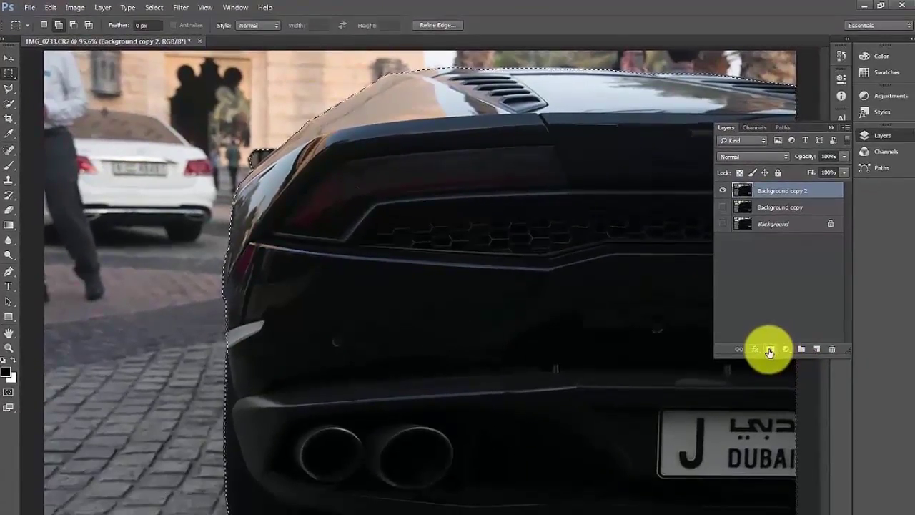
click(771, 350)
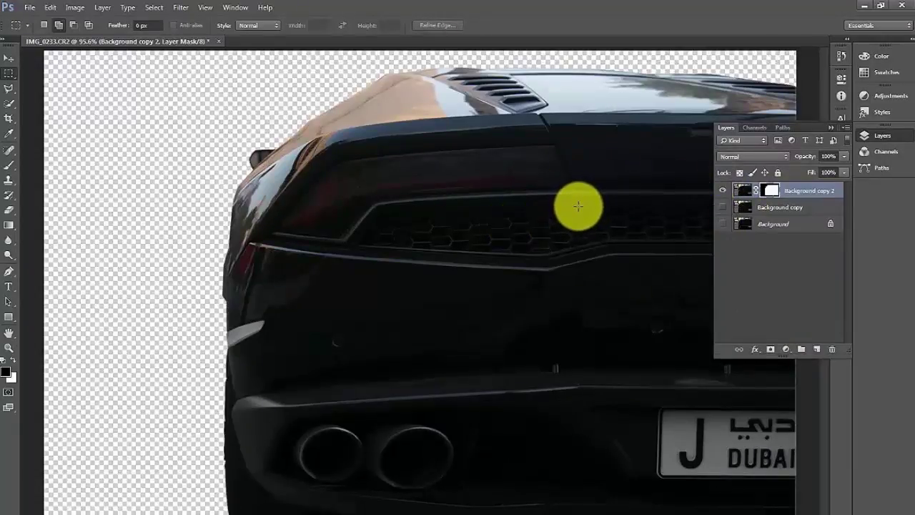
Hide the masked car layer, show and select the Background copy layer, and activate the Clone Stamp tool.
key(ctrl+minus)
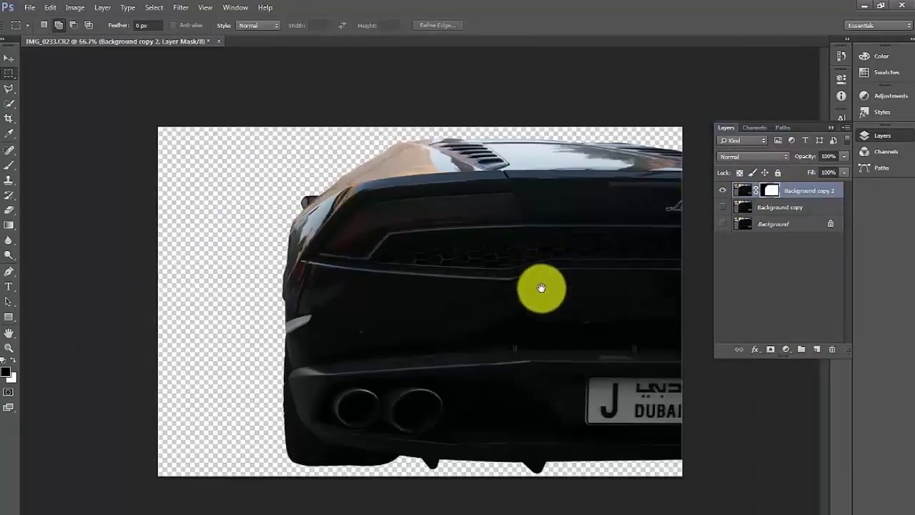
click(722, 191)
click(751, 207)
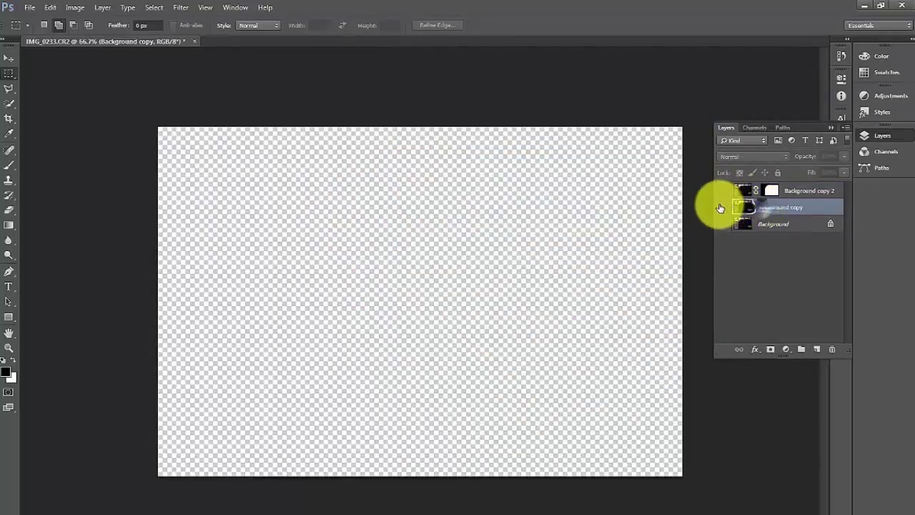
click(722, 207)
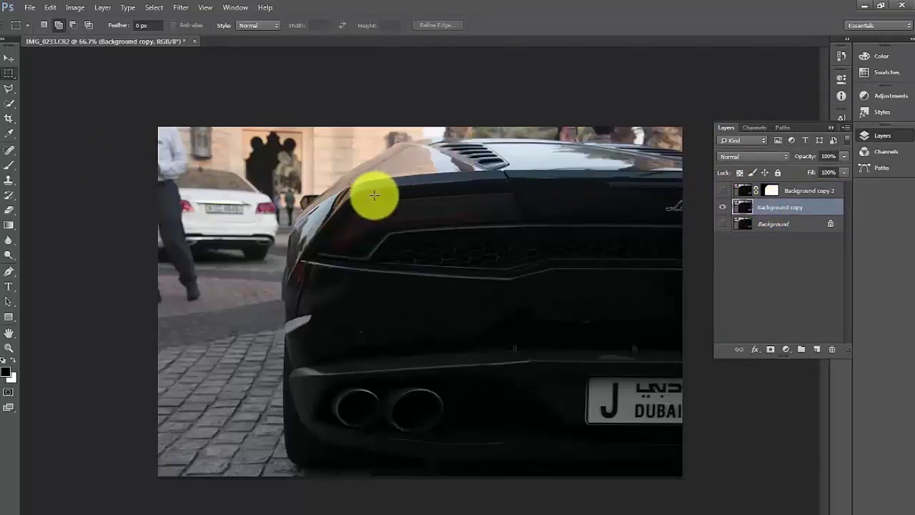
key(s)
Try to clone the surrounding background over the car's upper outline and side mirror, and undo those strokes.
drag(351, 205, 329, 234)
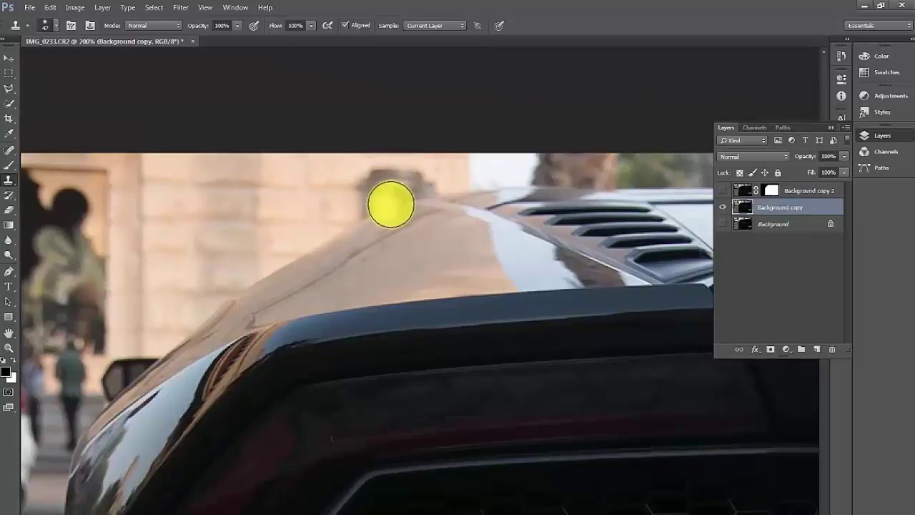
mouse_move(385, 204)
mouse_down()
mouse_move(293, 263)
mouse_move(389, 209)
mouse_move(210, 313)
mouse_move(101, 417)
mouse_move(132, 377)
mouse_move(110, 383)
mouse_move(137, 313)
mouse_move(135, 355)
mouse_move(117, 361)
mouse_move(106, 383)
mouse_move(140, 356)
mouse_move(81, 411)
mouse_up()
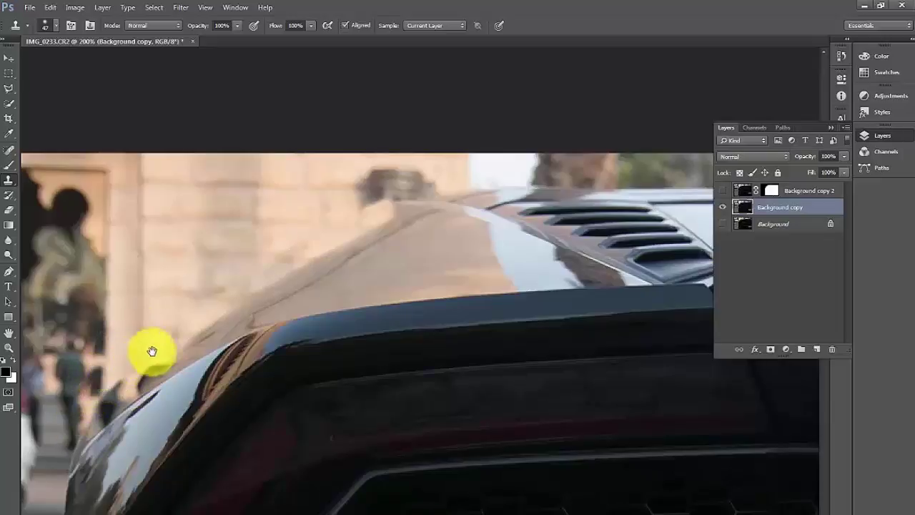
mouse_move(159, 343)
mouse_down()
mouse_move(410, 224)
mouse_move(413, 213)
mouse_move(357, 235)
mouse_move(363, 241)
mouse_move(333, 296)
mouse_move(306, 290)
mouse_move(320, 347)
mouse_move(305, 339)
mouse_up()
alt+click(308, 348)
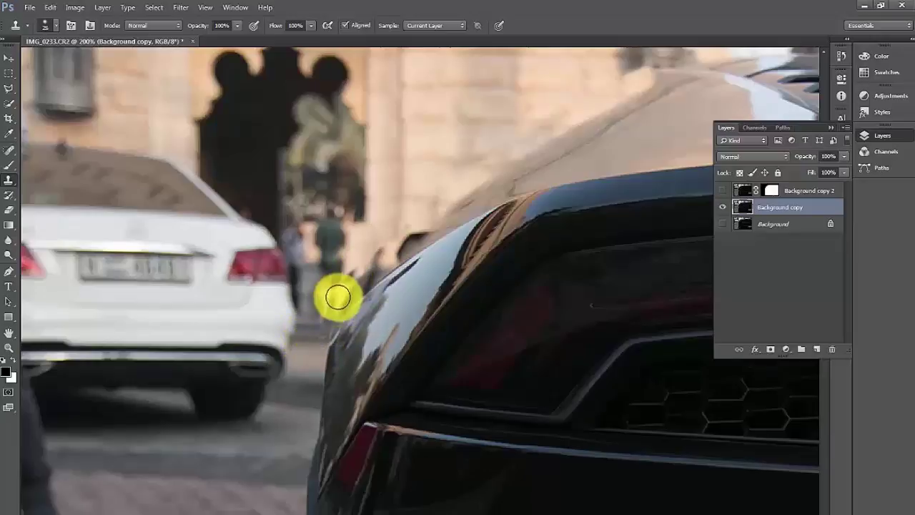
key(ctrl+alt+z)
key(ctrl+alt+z)
key(ctrl+alt+z)
key(ctrl+alt+z)
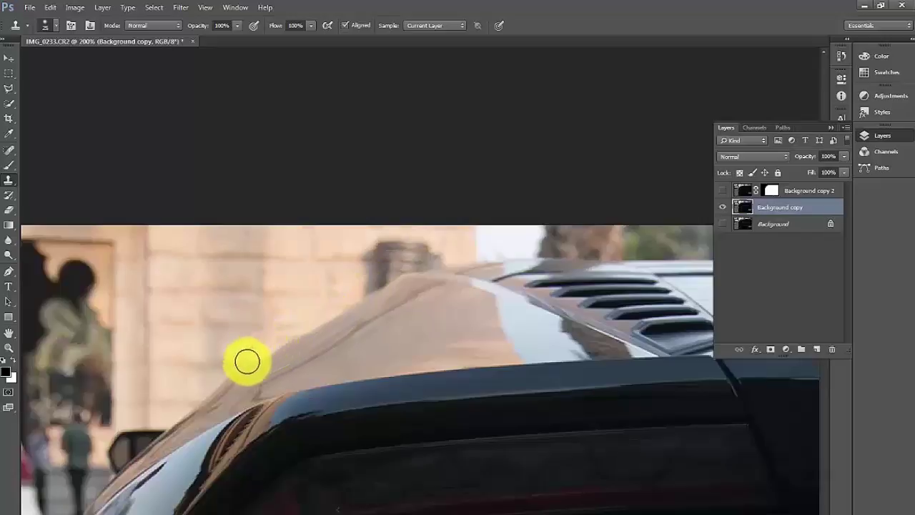
Clone the adjacent background over the car's upper outline and side mirror on the Background copy layer.
drag(263, 354, 399, 281)
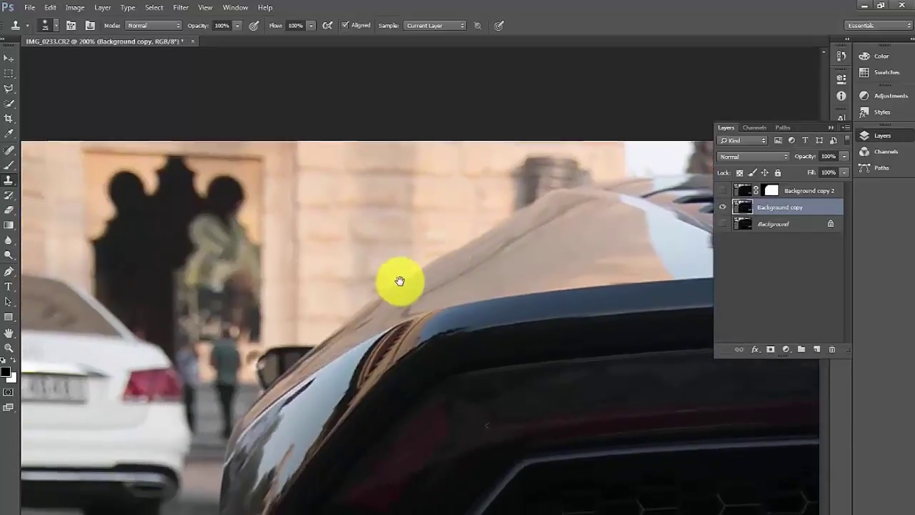
ctrl+click(392, 275)
click(392, 275)
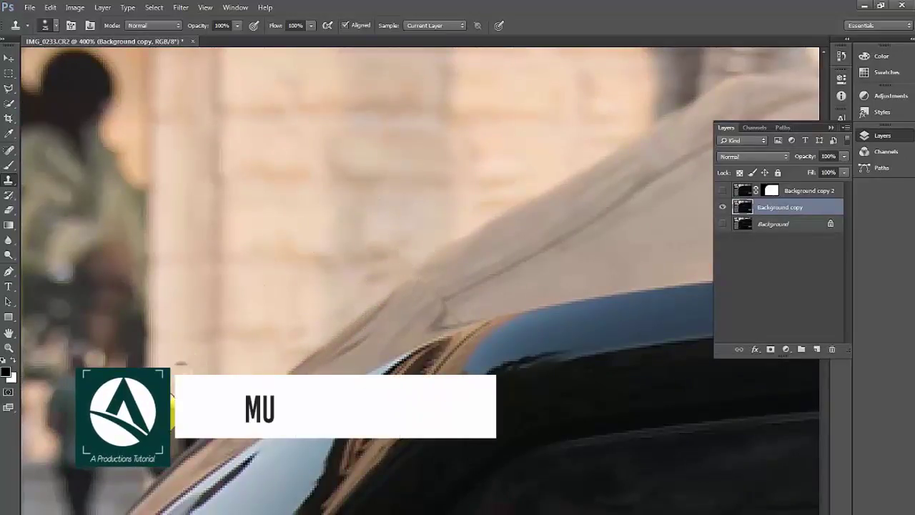
drag(180, 374, 327, 286)
mouse_move(309, 330)
mouse_down()
mouse_move(334, 245)
mouse_move(351, 239)
mouse_move(313, 245)
mouse_up()
drag(268, 443, 321, 333)
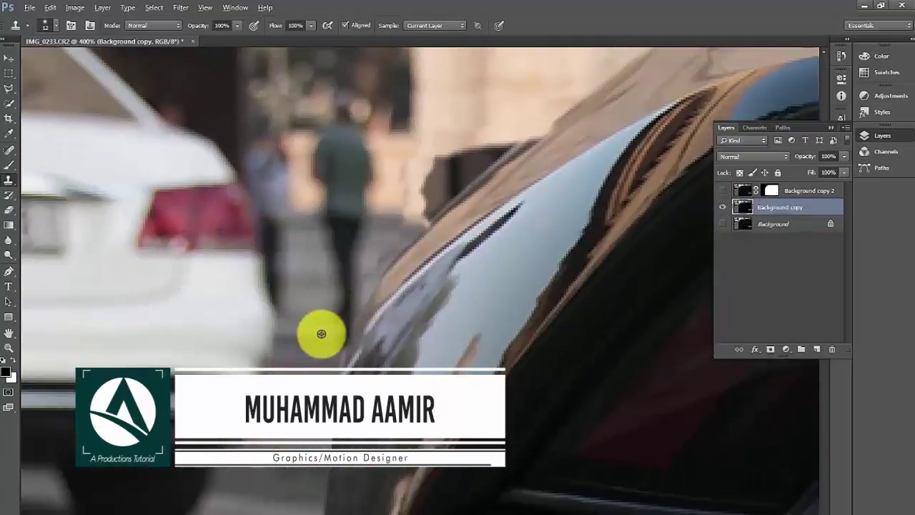
drag(333, 364, 378, 327)
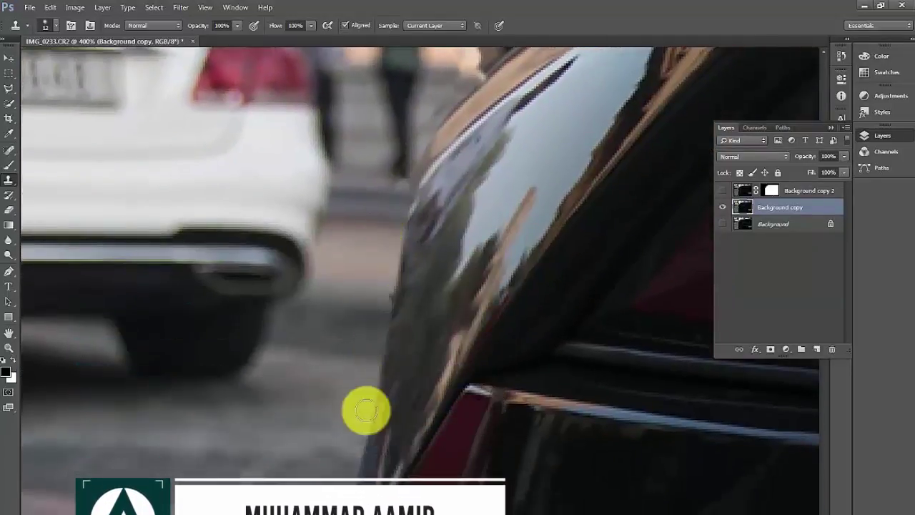
Clone the neighbouring street and paving over the edge of the car's side, down to the rear wheel.
drag(362, 422, 374, 245)
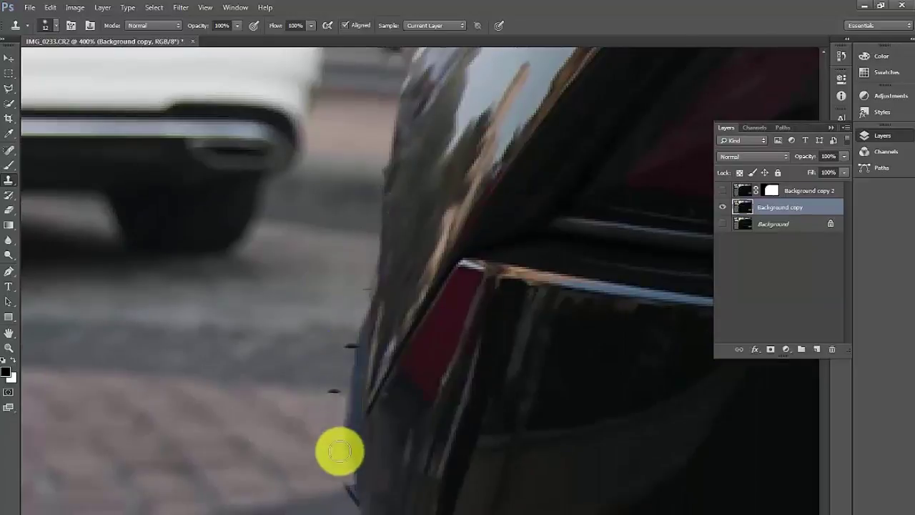
drag(339, 428, 322, 291)
drag(310, 380, 315, 281)
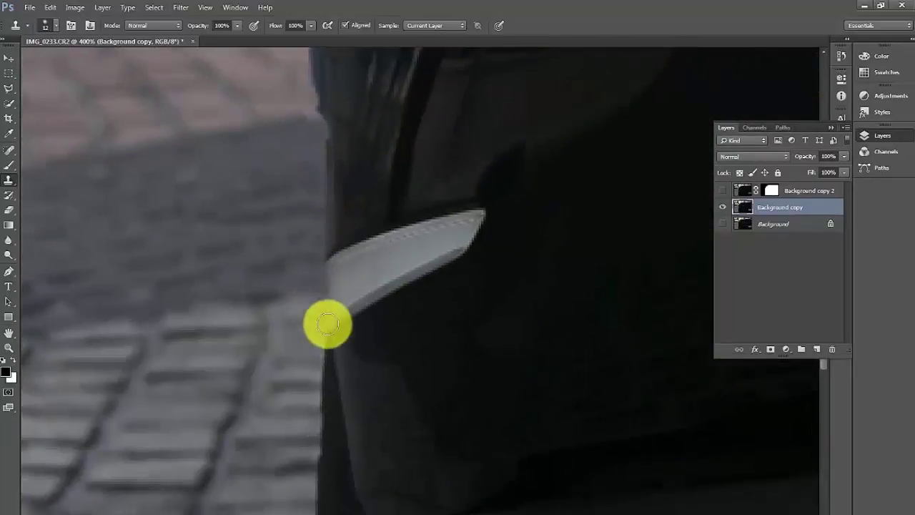
drag(319, 450, 315, 266)
drag(311, 418, 322, 256)
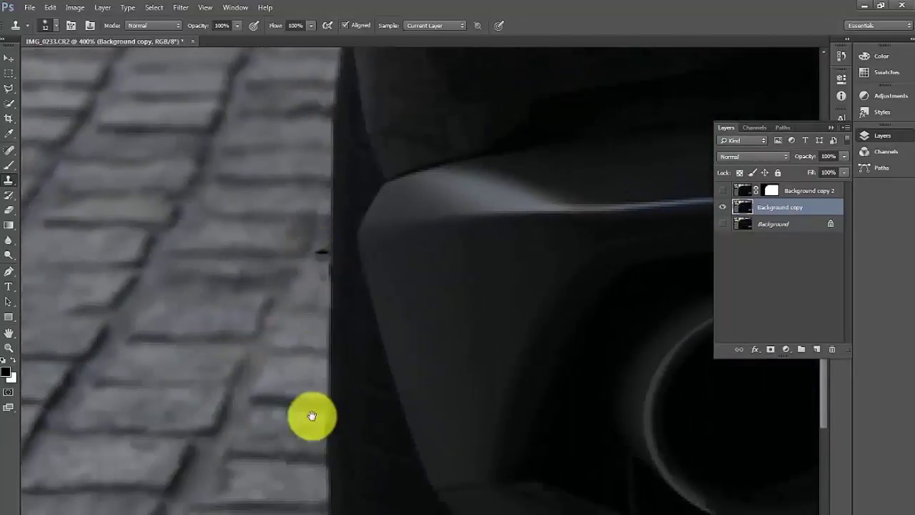
drag(320, 336, 321, 272)
mouse_move(328, 501)
mouse_down()
mouse_move(331, 378)
mouse_move(331, 389)
mouse_up()
mouse_move(353, 493)
mouse_down()
mouse_move(355, 373)
mouse_move(312, 298)
mouse_move(354, 268)
mouse_up()
alt+click(353, 276)
alt+click(353, 275)
drag(350, 305, 316, 416)
key(ctrl+0)
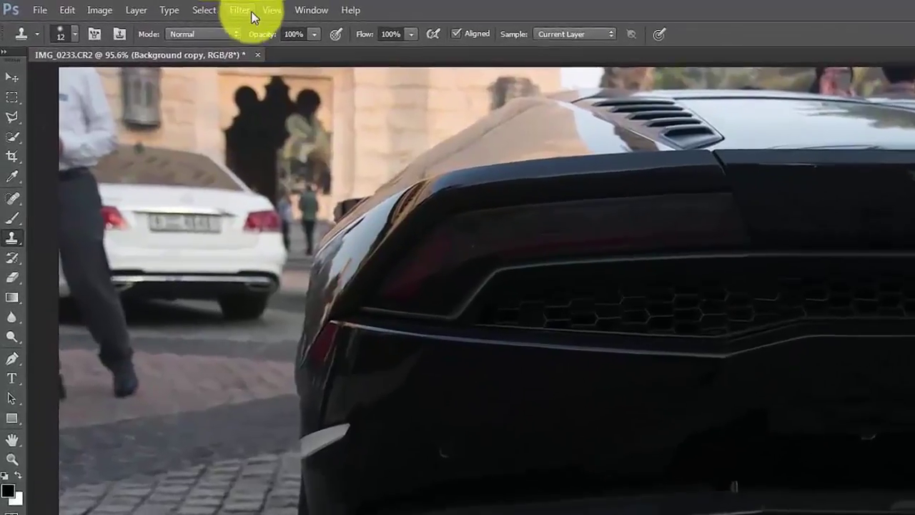
Apply a Gaussian Blur with a 10-pixel radius to the Background copy layer.
click(183, 7)
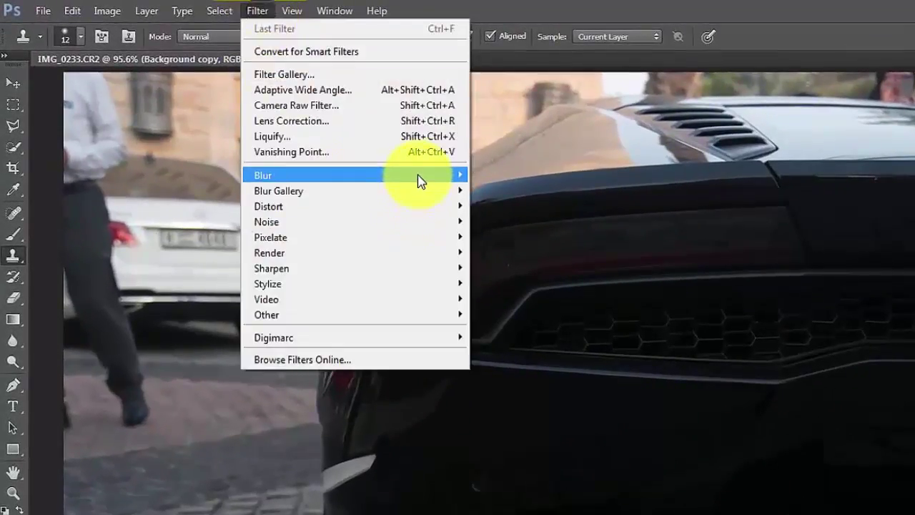
mouse_move(418, 180)
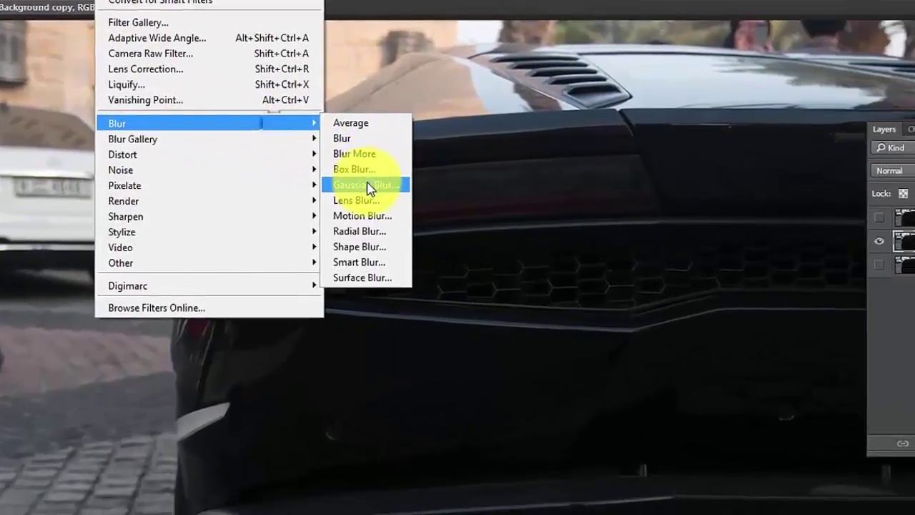
click(368, 187)
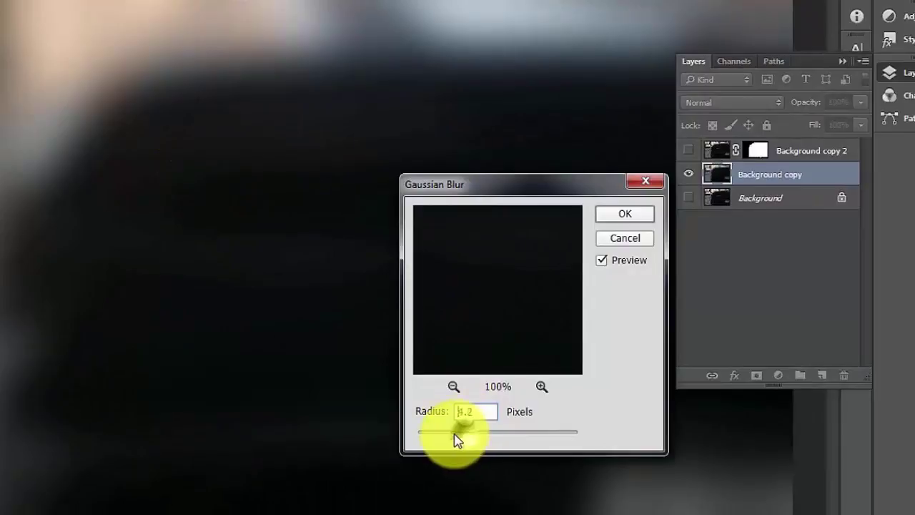
drag(455, 434, 476, 444)
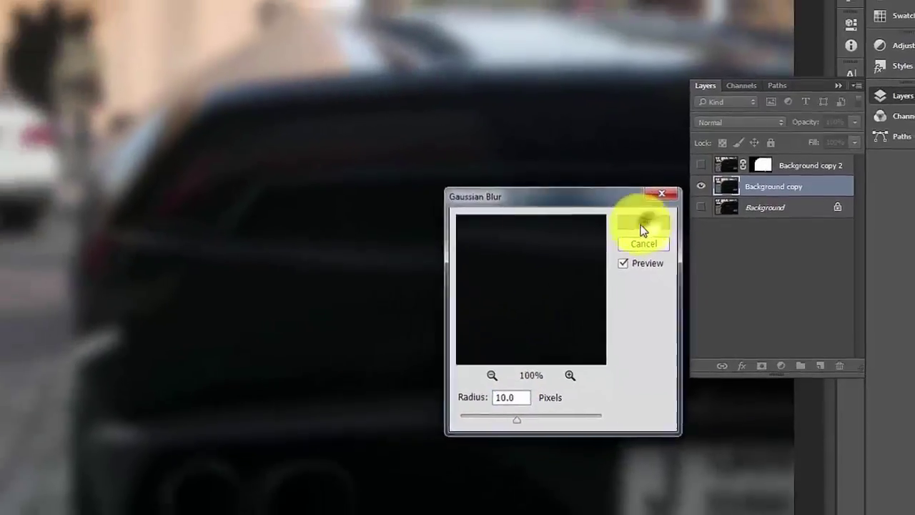
click(624, 213)
Apply a Lens Blur to the Background copy layer with radius 30, blade curvature 17, rotation 20, brightness 21, threshold 224 and noise 2.
click(236, 11)
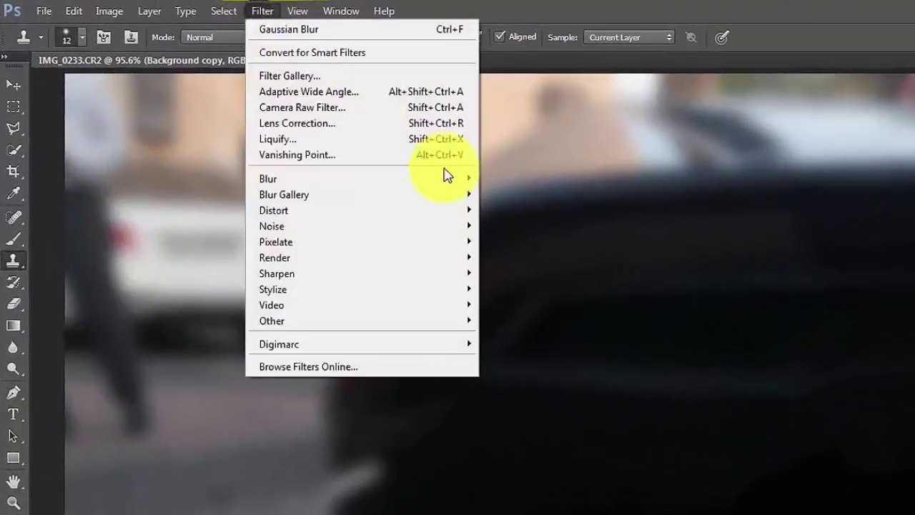
mouse_move(441, 178)
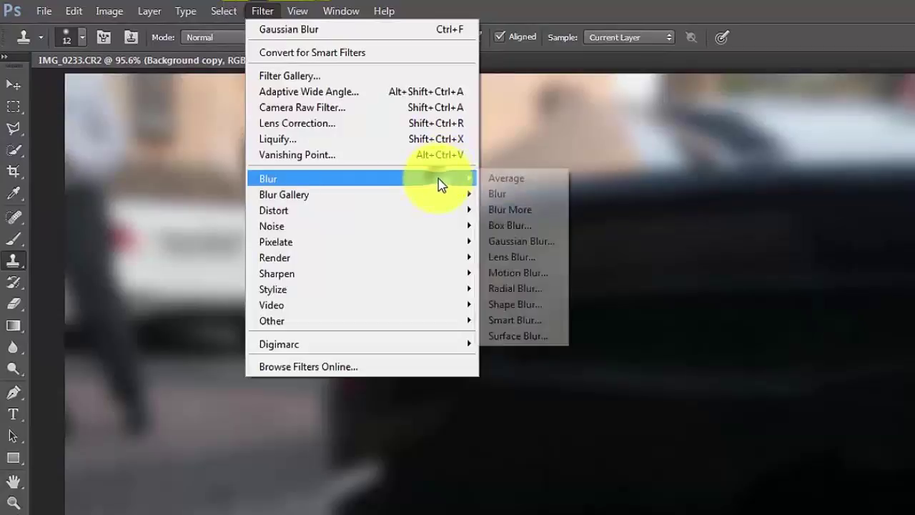
click(543, 261)
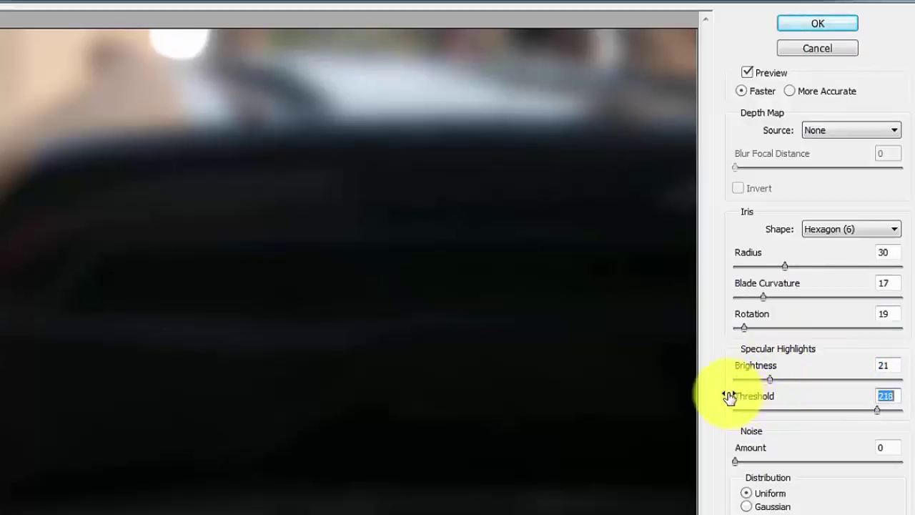
drag(729, 398, 751, 400)
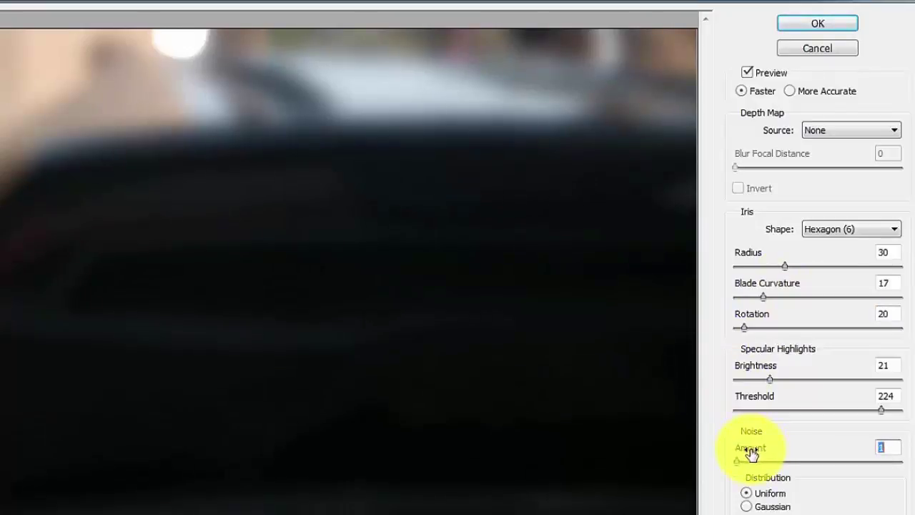
click(815, 23)
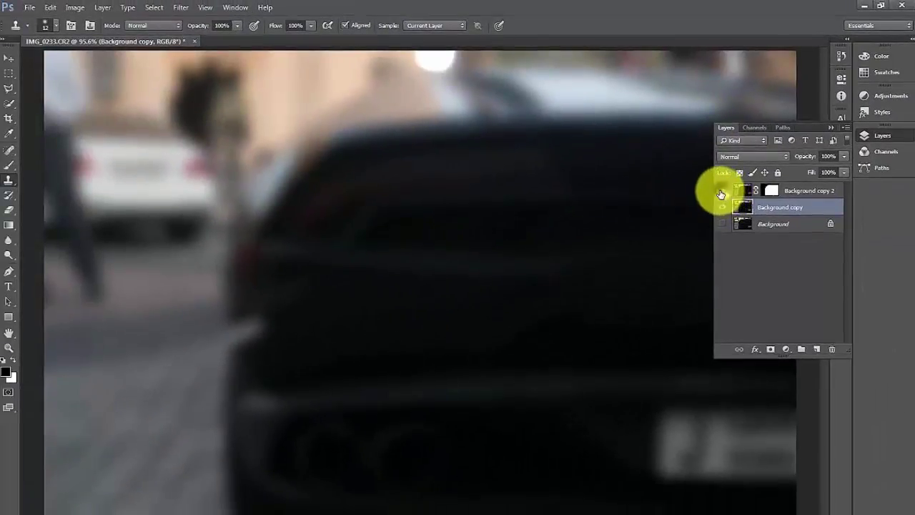
Show the Background copy 2 layer and examine the car's cut-out edge around the side mirror.
click(721, 192)
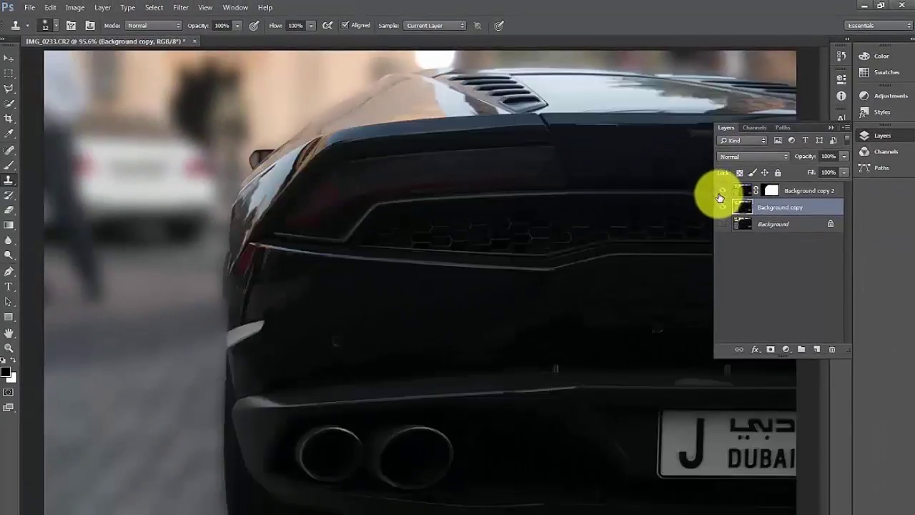
alt+click(341, 200)
ctrl+alt+click(361, 179)
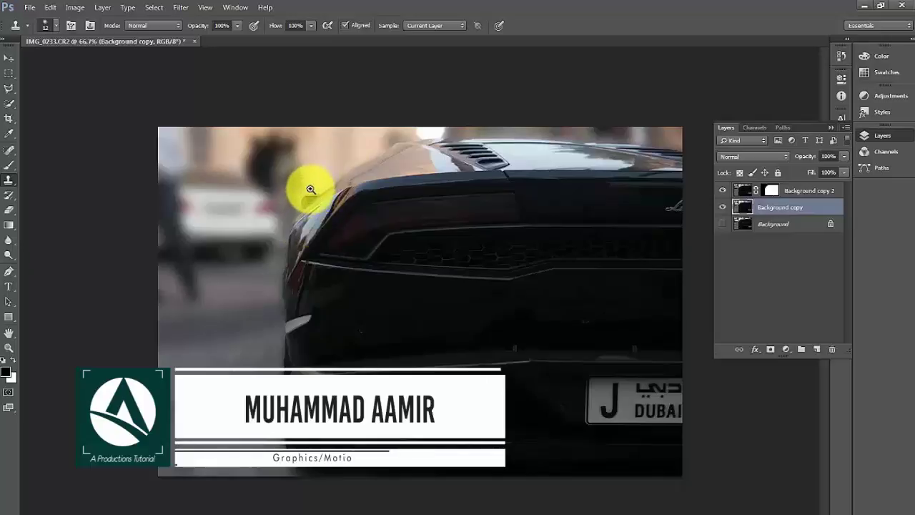
drag(311, 191, 301, 226)
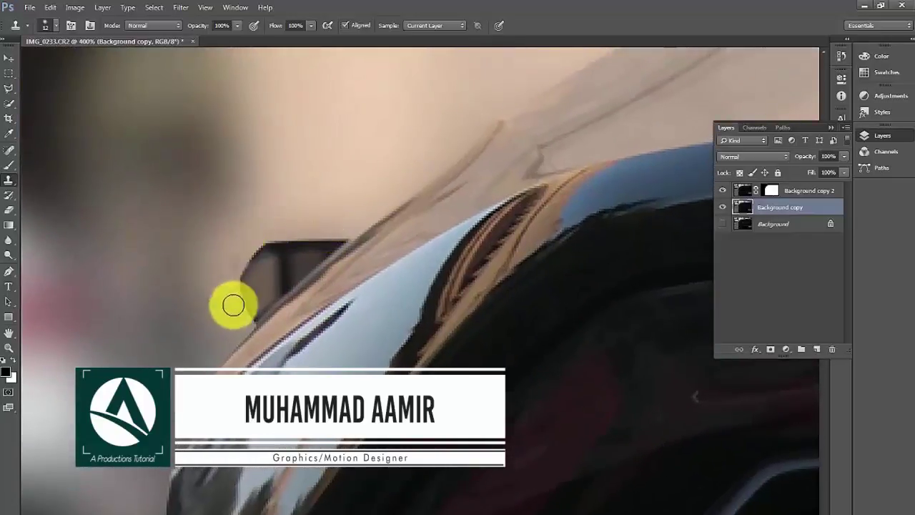
scroll(291, 210, down, 2)
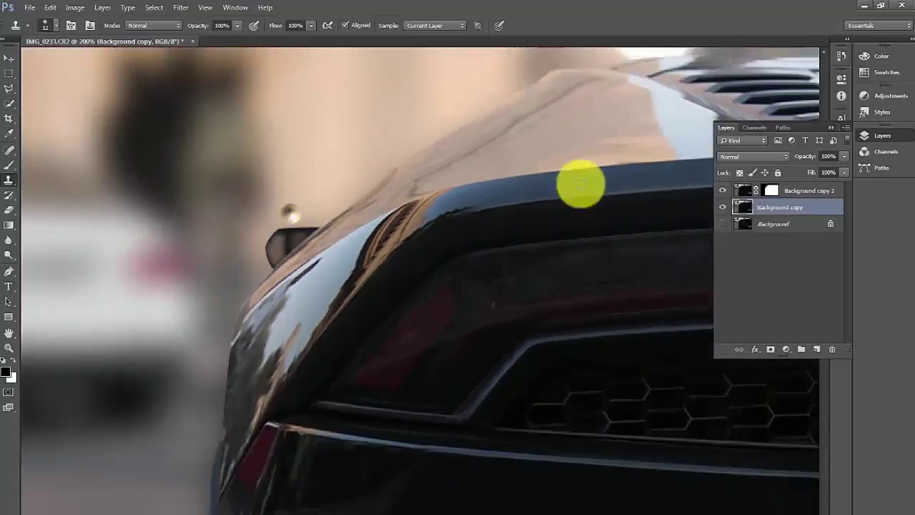
Refine the Background copy 2 mask edge with radius 2 px, smooth 1, feather 2 px, contrast 5% and shift edge 2%.
click(759, 190)
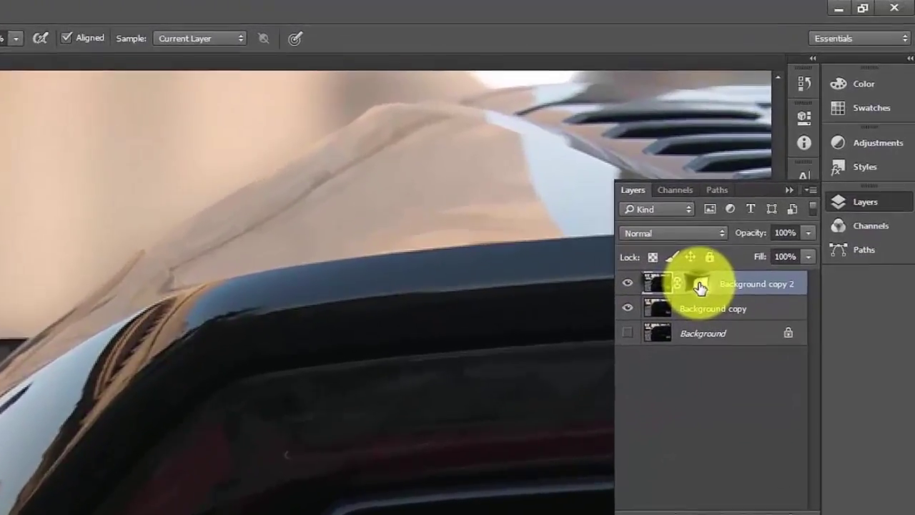
double_click(770, 191)
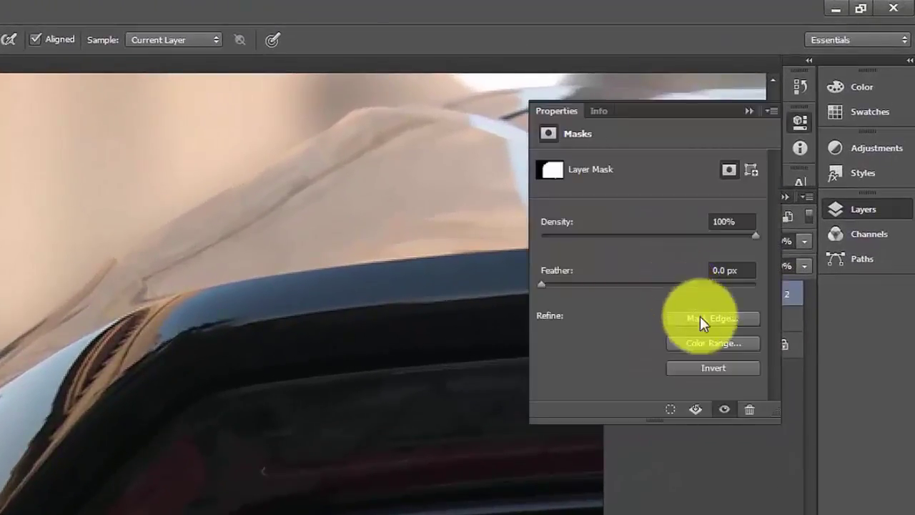
click(699, 316)
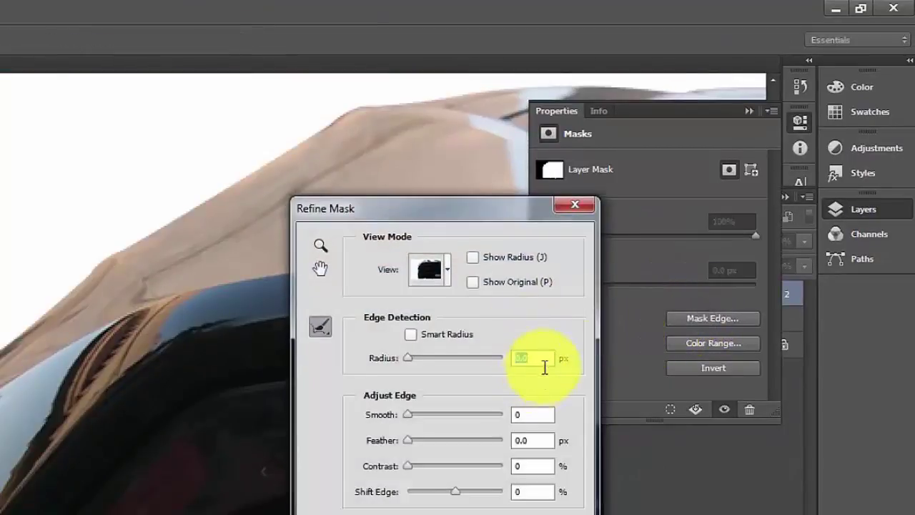
text(2)
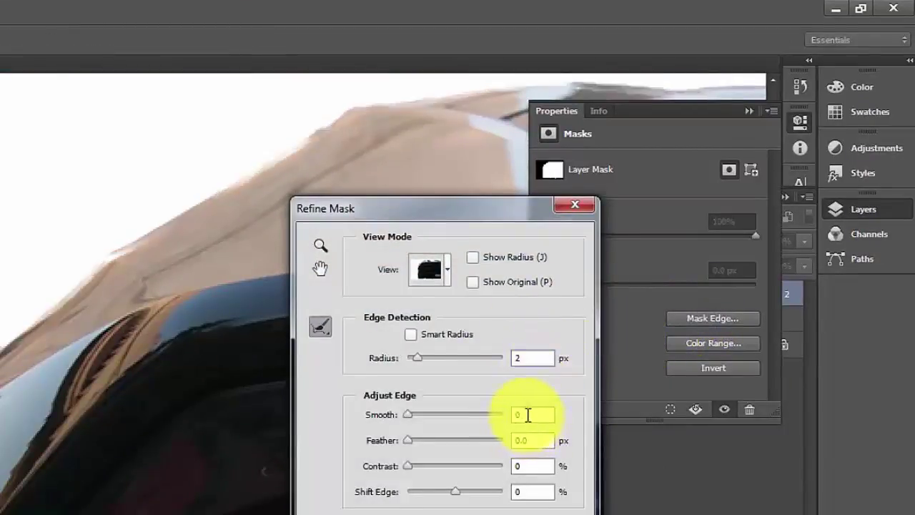
key(Tab)
text(2)
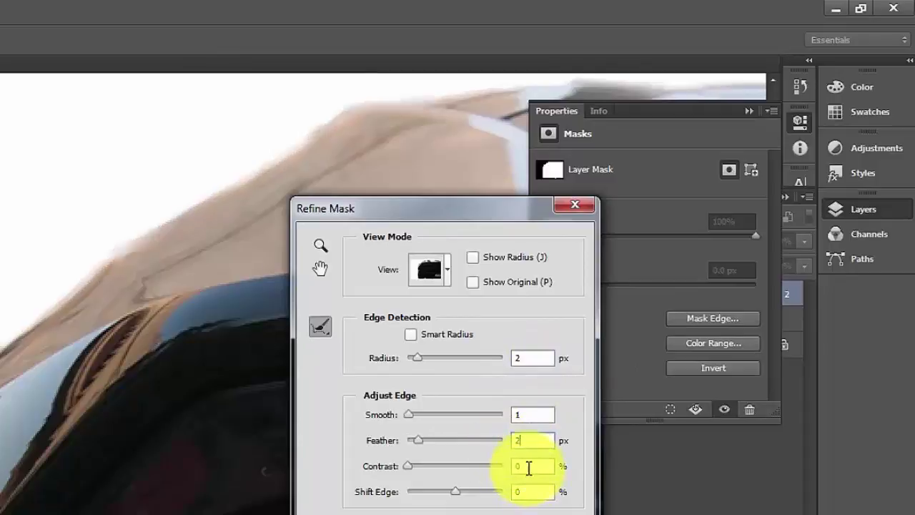
click(518, 466)
text(5)
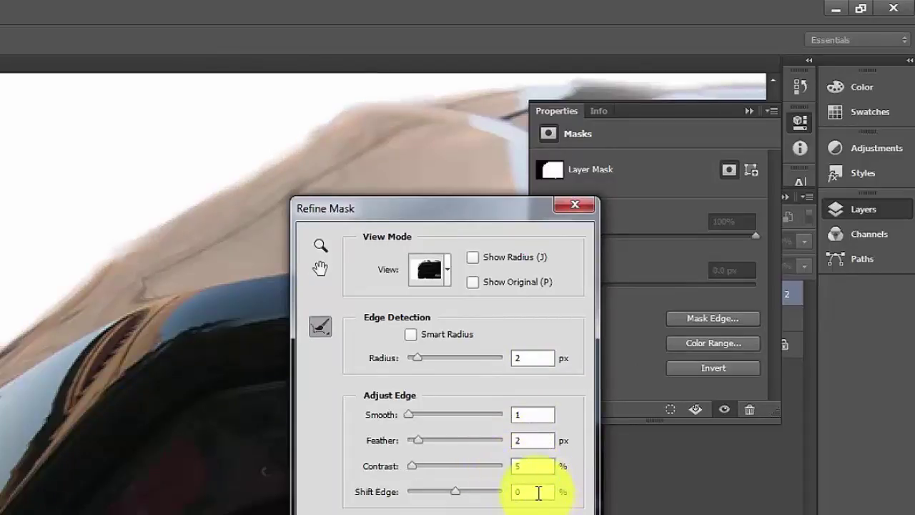
click(537, 492)
text(2)
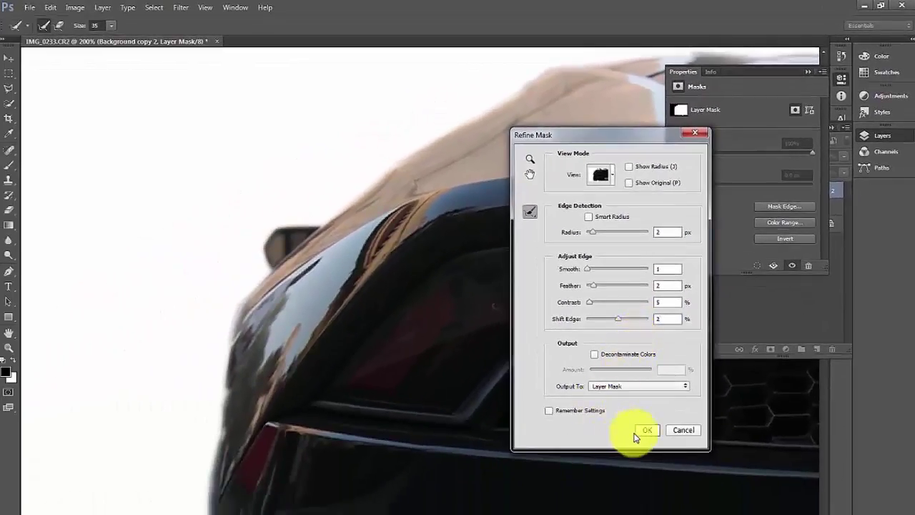
click(645, 430)
key(s)
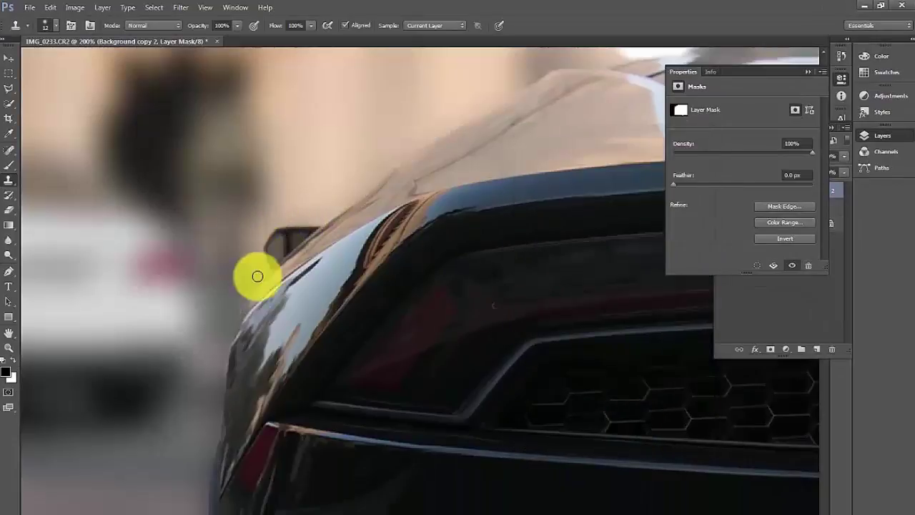
Add a layer mask to the Background copy layer.
alt+click(365, 285)
alt+click(365, 285)
alt+click(365, 286)
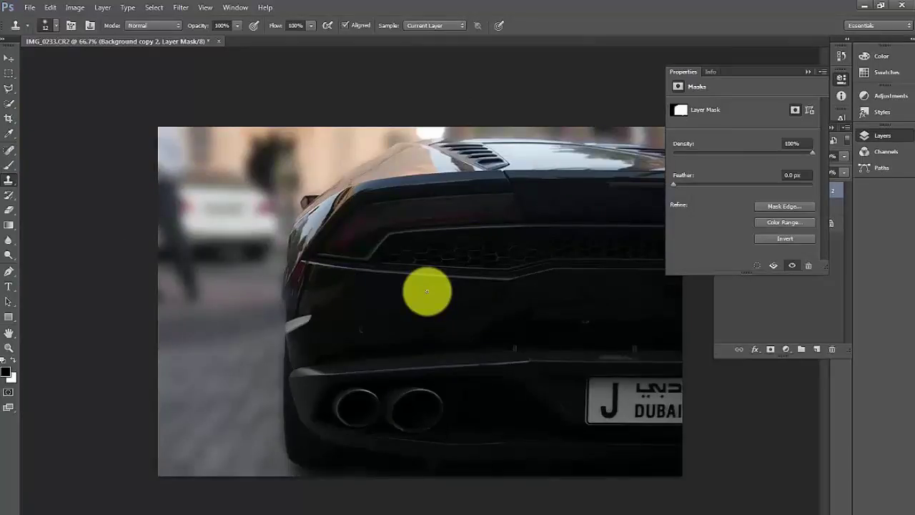
click(809, 71)
click(777, 209)
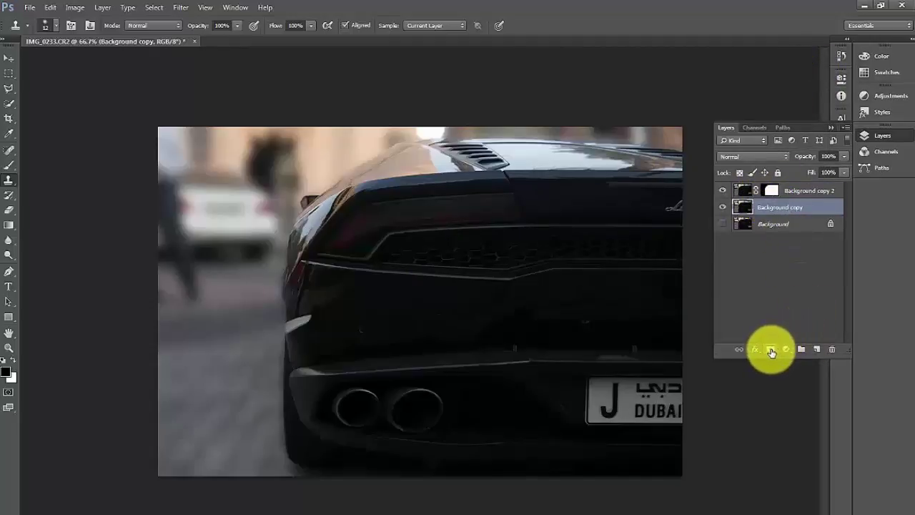
click(771, 349)
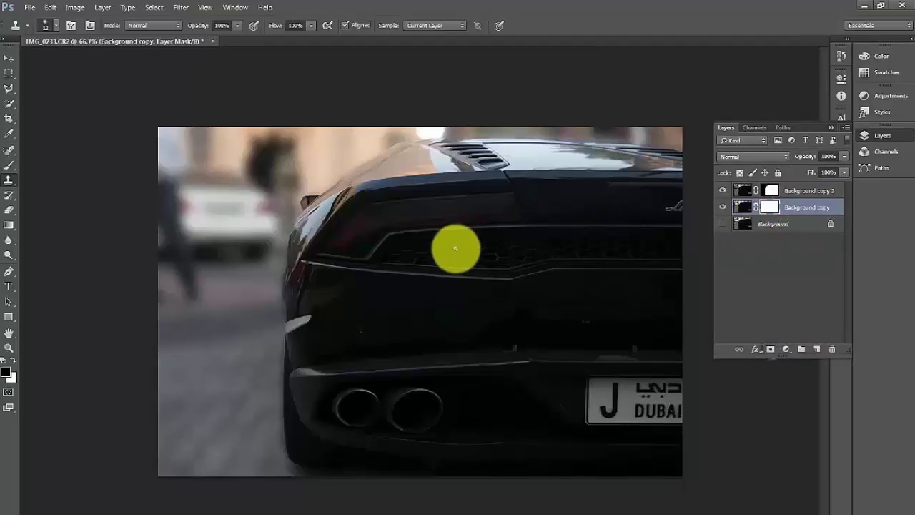
Set up the Gradient tool to run from grey 919191 to white by recolouring the gradient's black stop.
key(g)
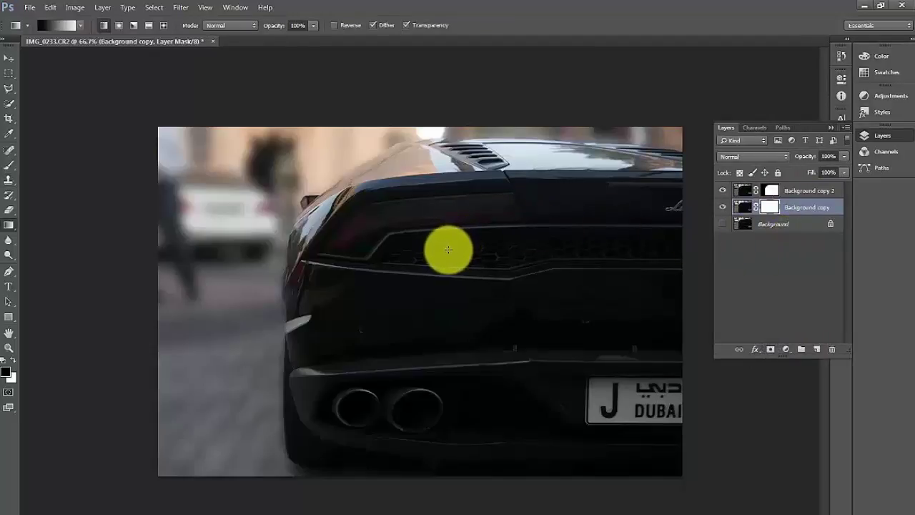
click(53, 27)
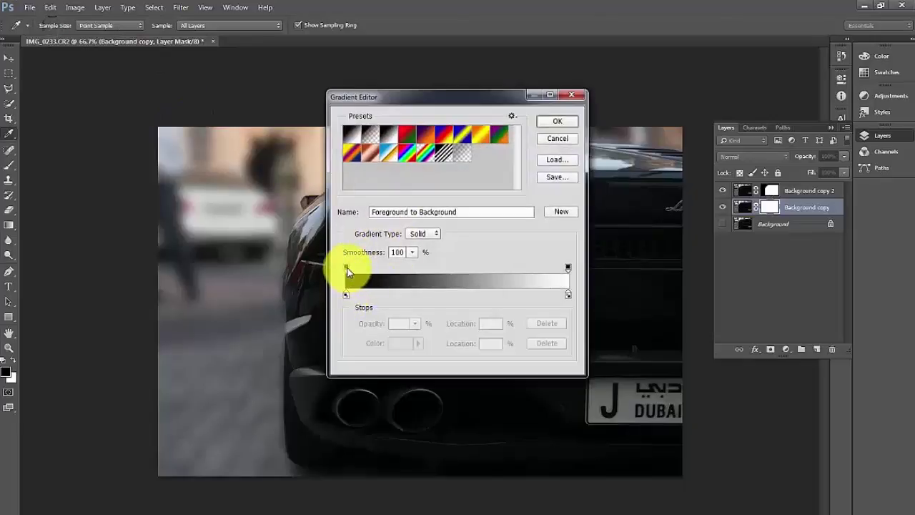
click(346, 268)
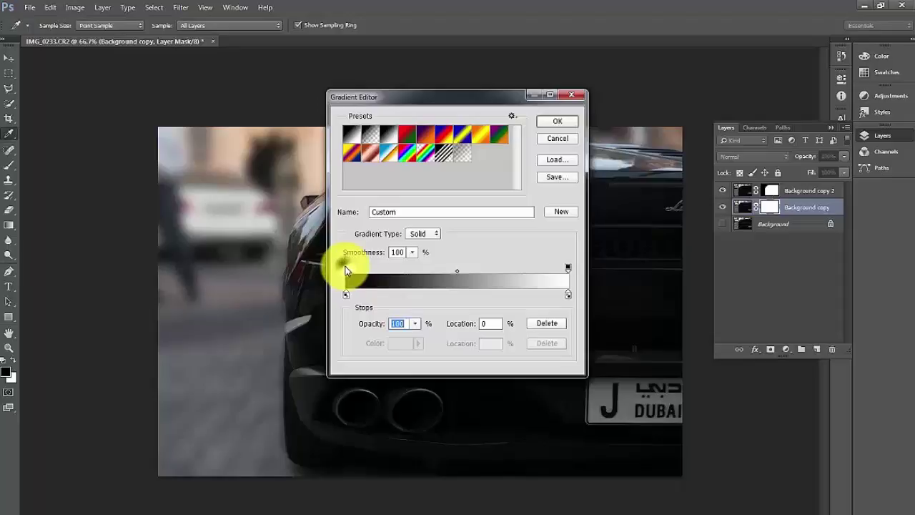
click(345, 294)
click(400, 343)
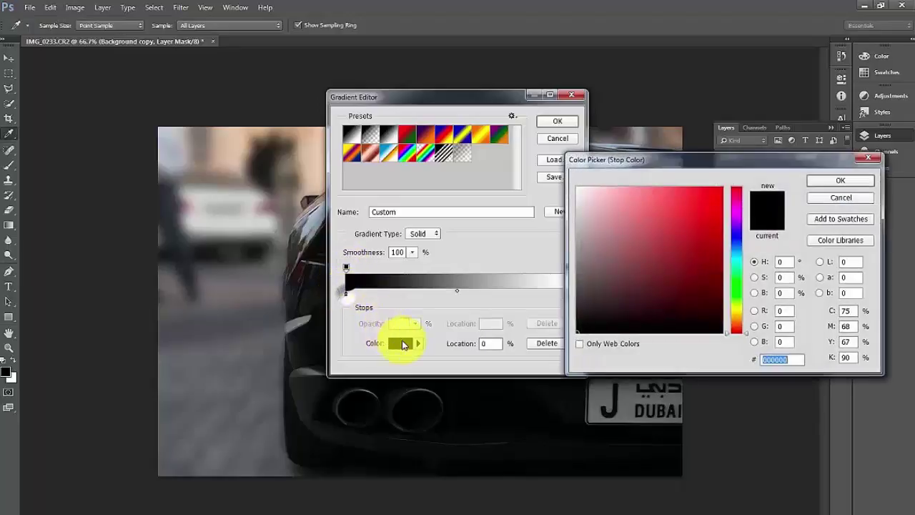
drag(582, 273, 558, 249)
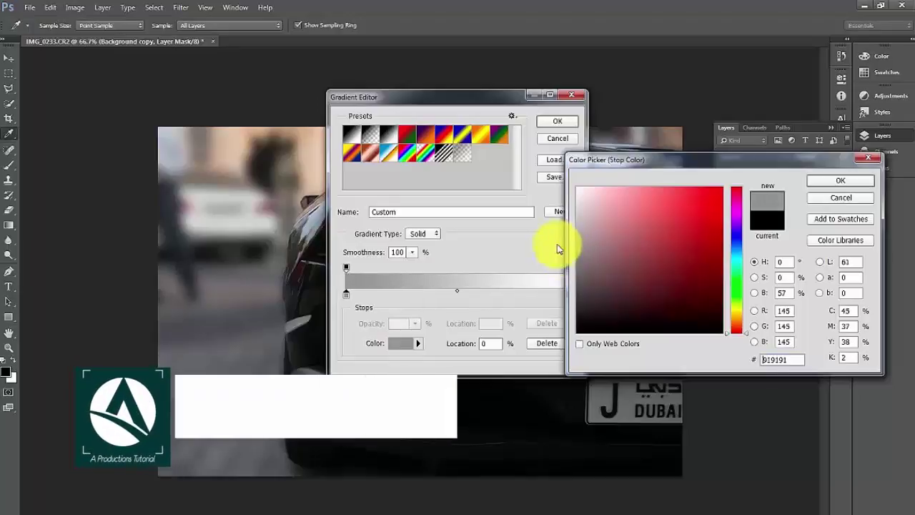
click(837, 180)
click(557, 122)
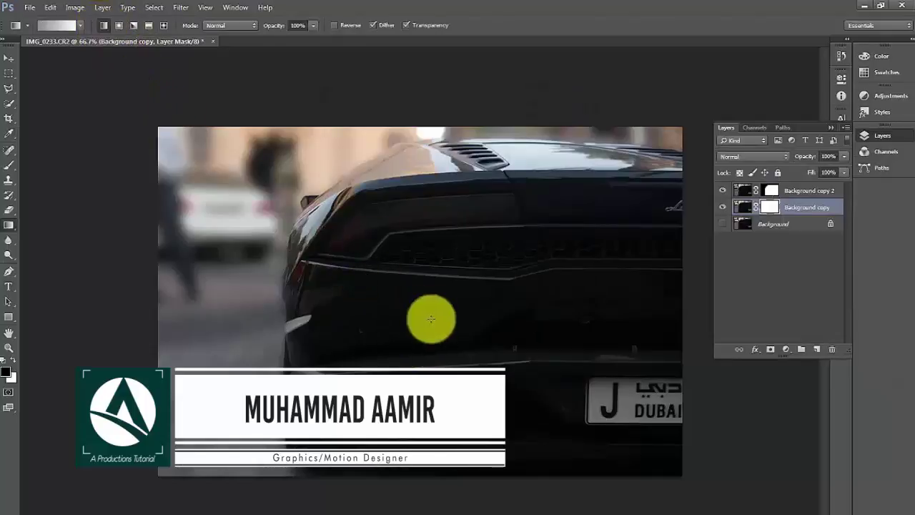
Try several upward grey-to-white gradients of different lengths on the Background copy mask, starting near the car's lower bumper.
drag(409, 469, 465, 130)
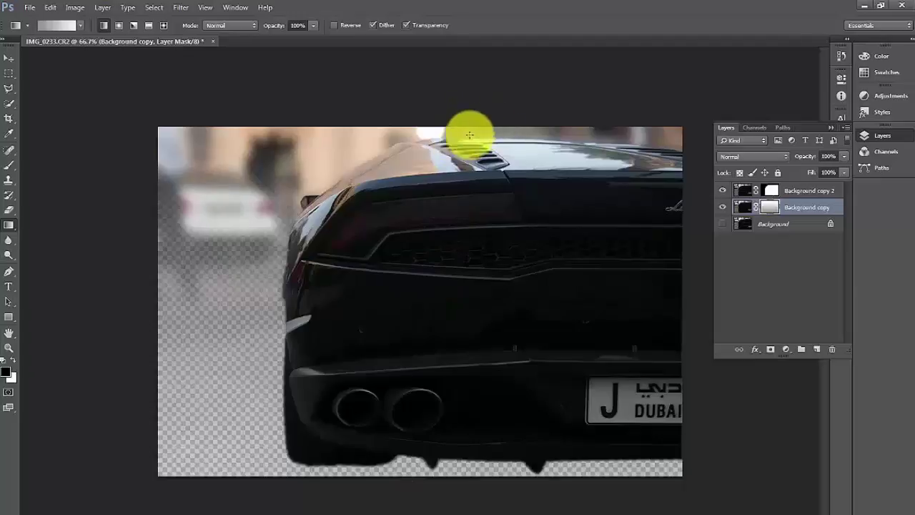
drag(384, 416, 441, 165)
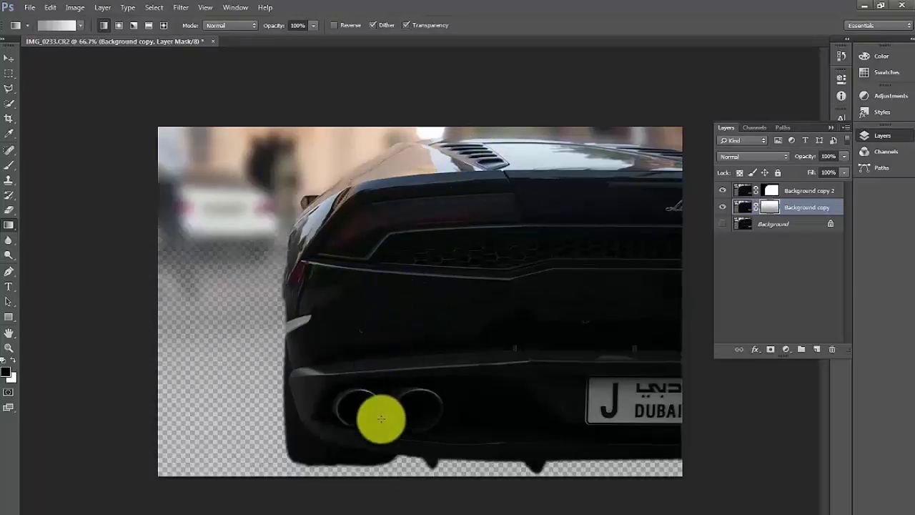
drag(379, 423, 414, 252)
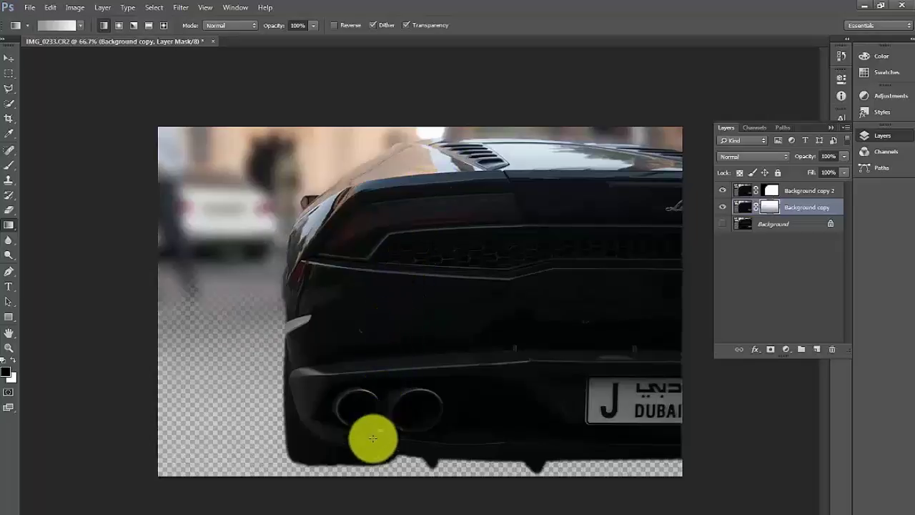
drag(370, 447, 422, 275)
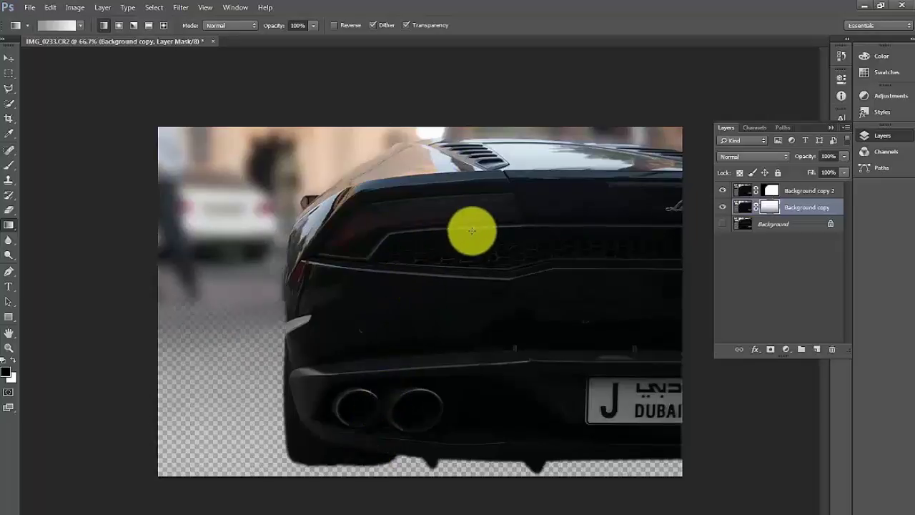
Show the Background layer and redraw the grey-to-white gradient on the Background copy mask, from the exhausts up to the middle of the car.
click(722, 224)
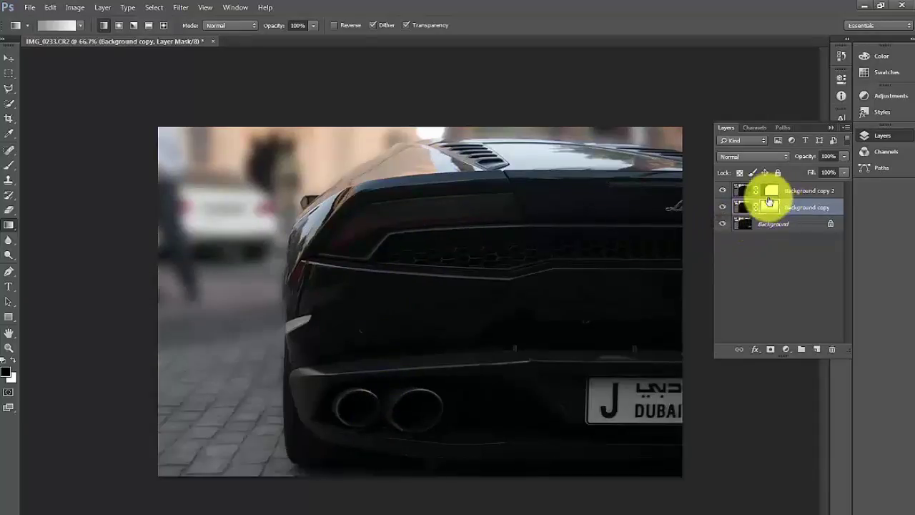
click(723, 223)
click(723, 223)
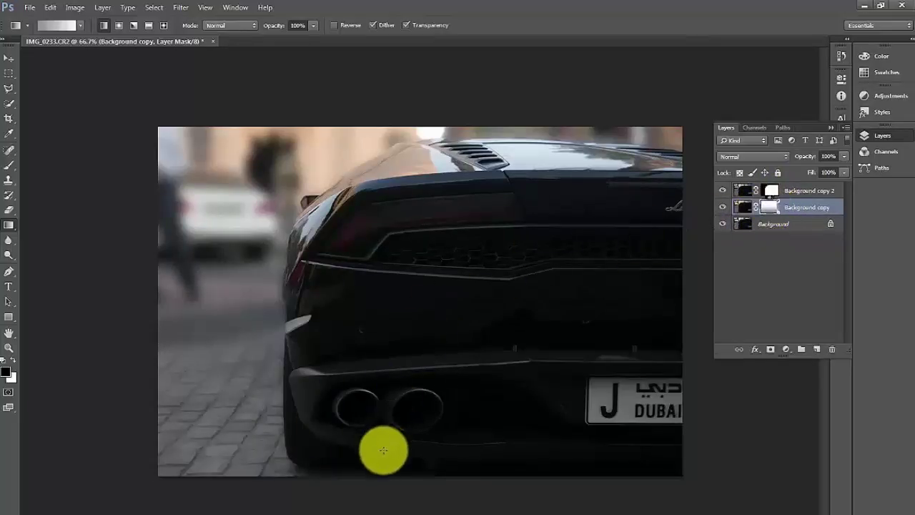
drag(382, 450, 417, 289)
drag(367, 408, 396, 282)
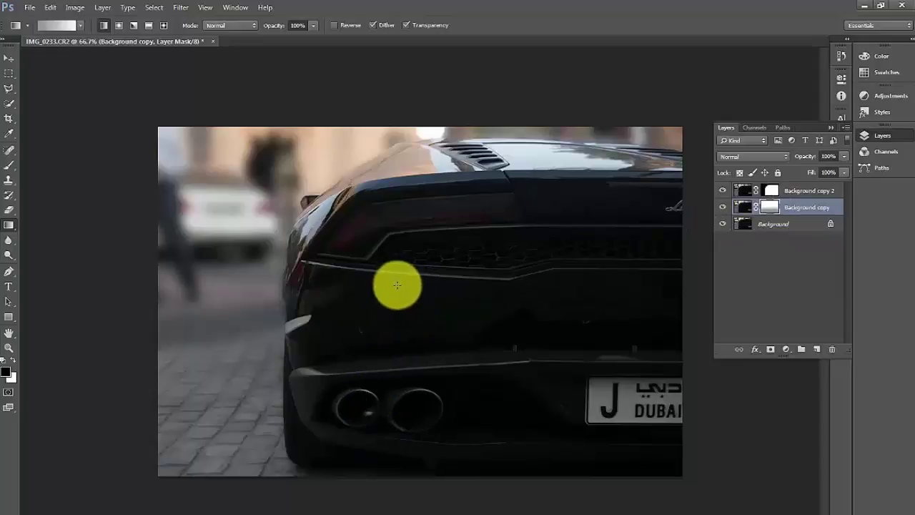
Compare the result with the original photo by showing only the Background layer, and restore all layers.
alt+click(723, 224)
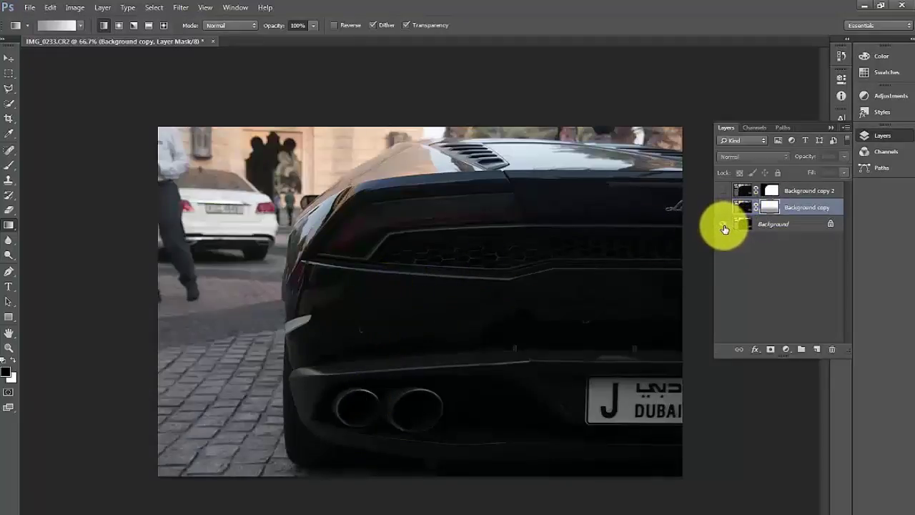
alt+click(723, 226)
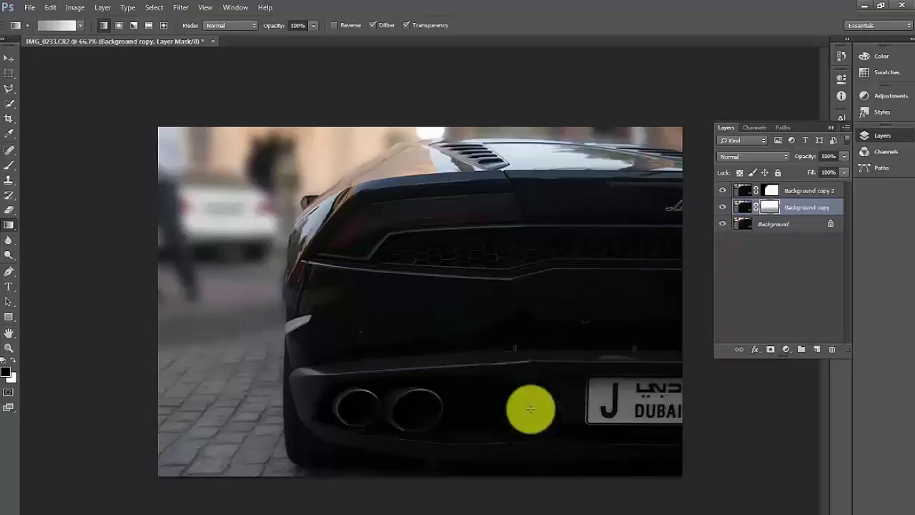
click(477, 514)
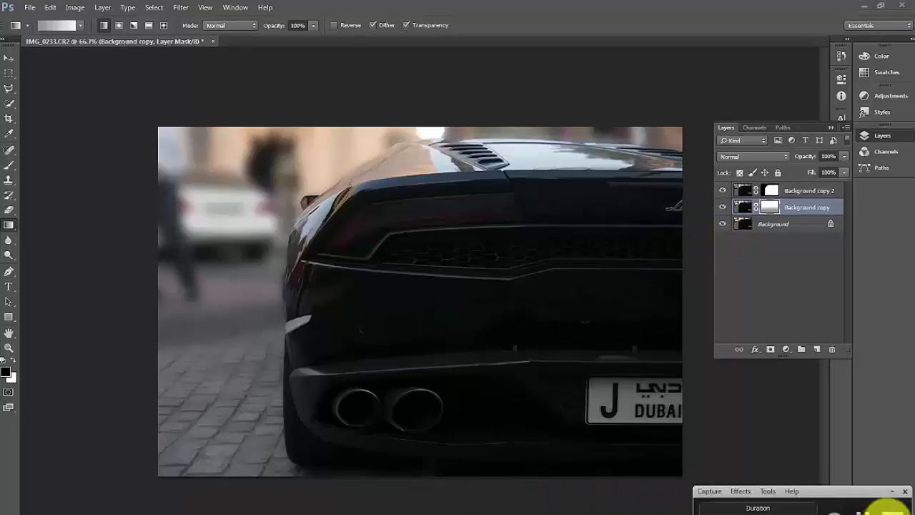